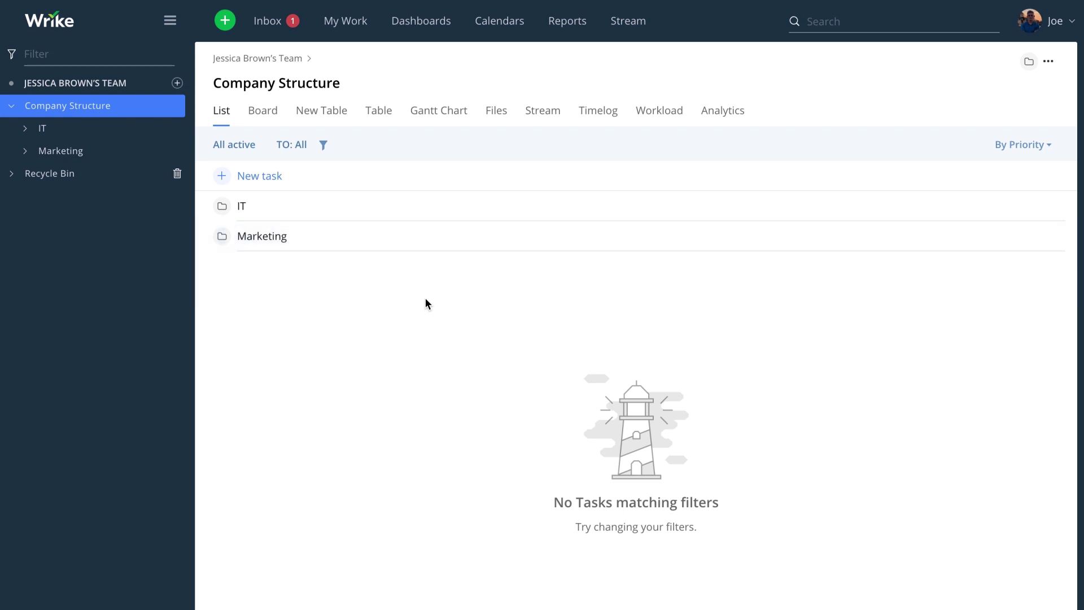
Make the Marketing folder list tasks from all its subfolders, then bring up the Filters pane
click(417, 246)
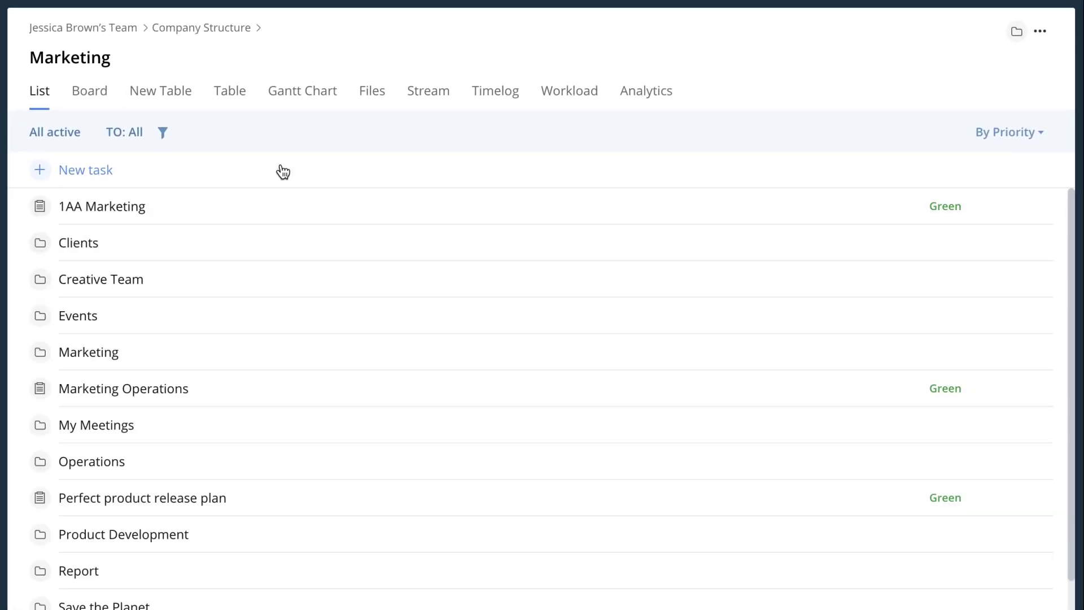
click(1039, 35)
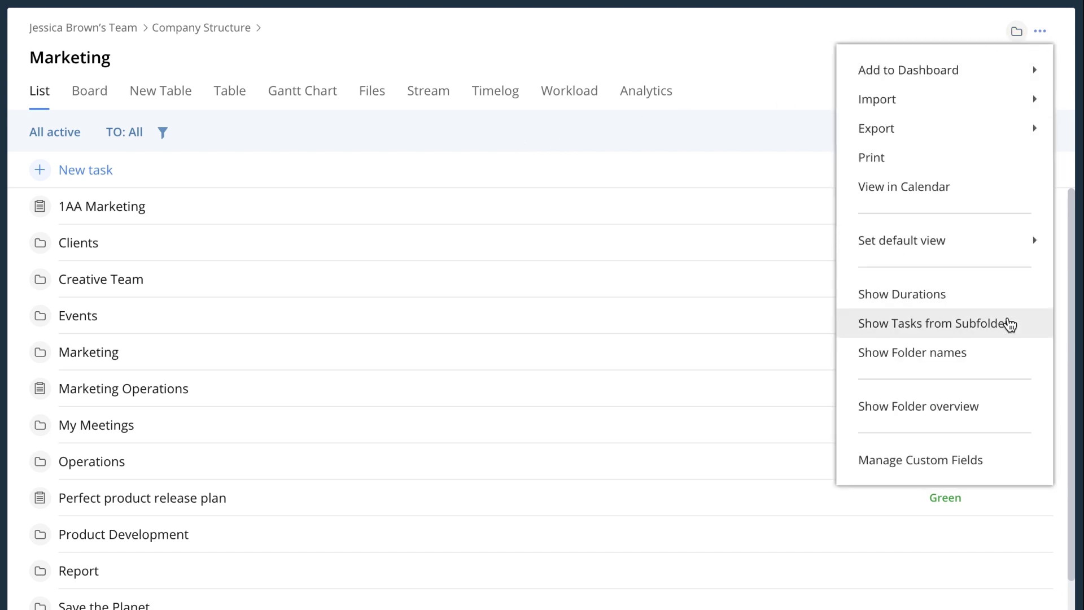
click(1008, 323)
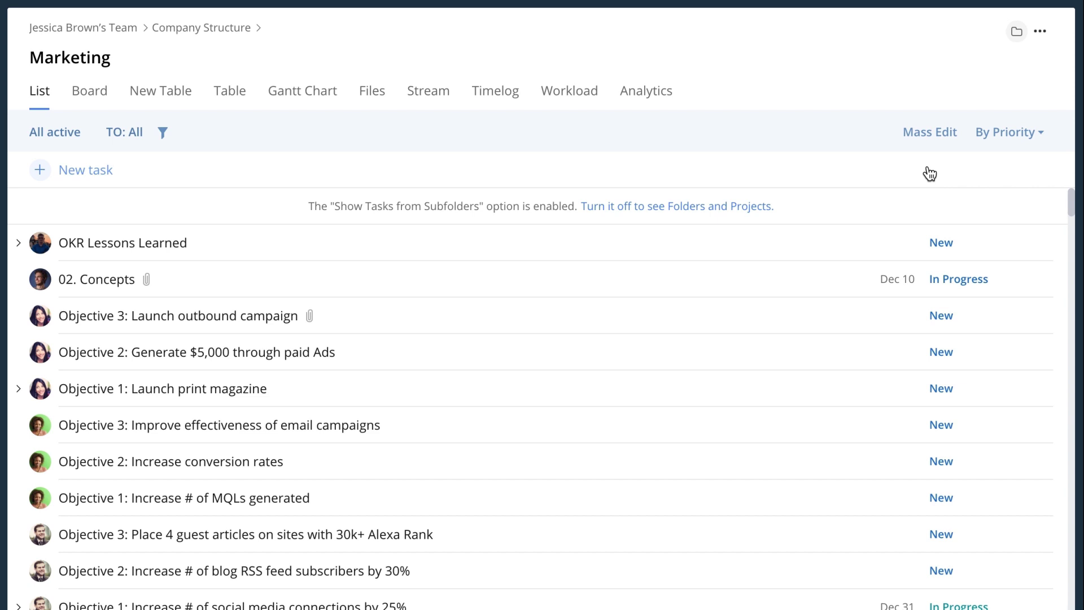
click(165, 137)
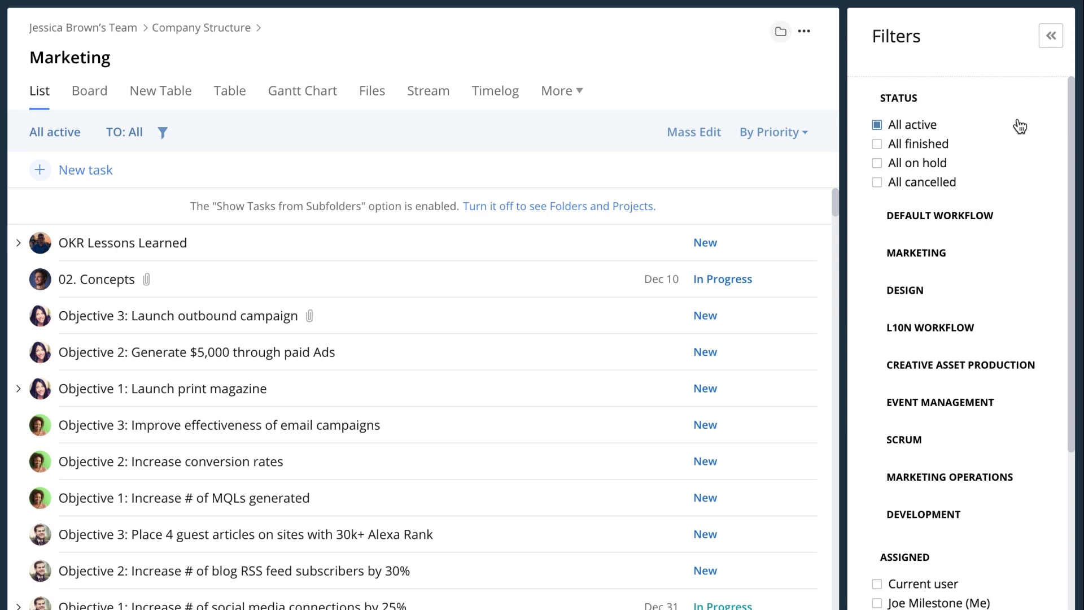
Filter Marketing tasks by Assigned: yourself, two listed teammates, and one more found under Others
scroll(1020, 127, down, 8)
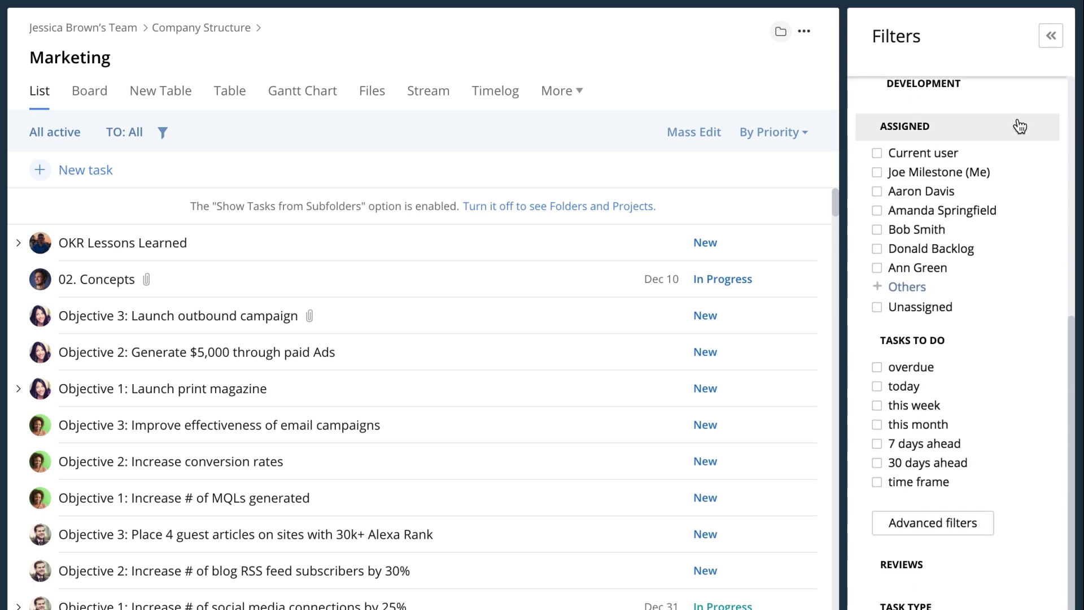
click(877, 173)
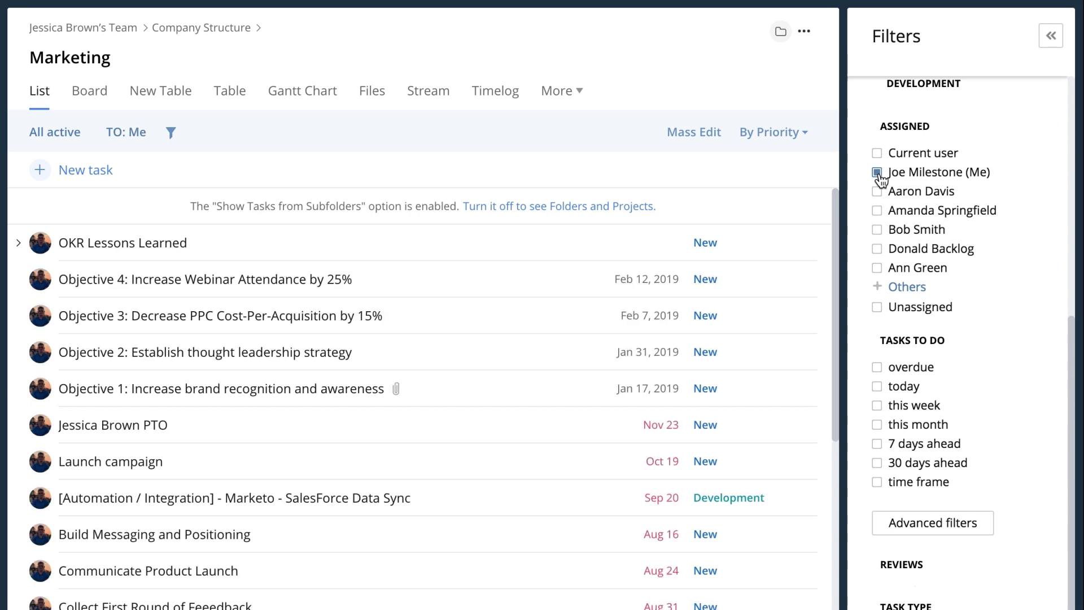
click(877, 231)
click(877, 268)
click(878, 287)
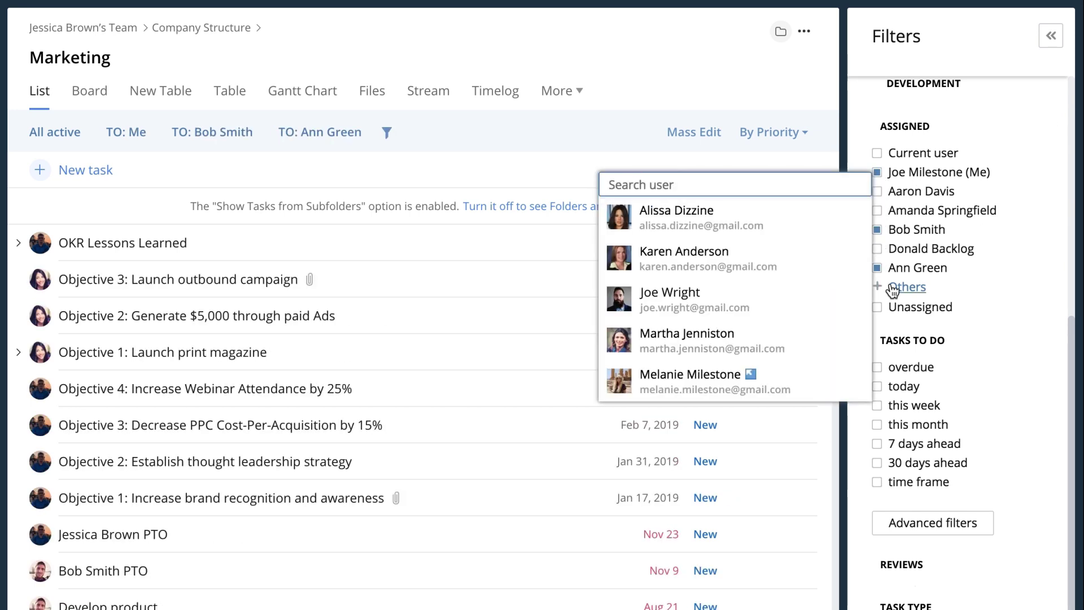
click(855, 262)
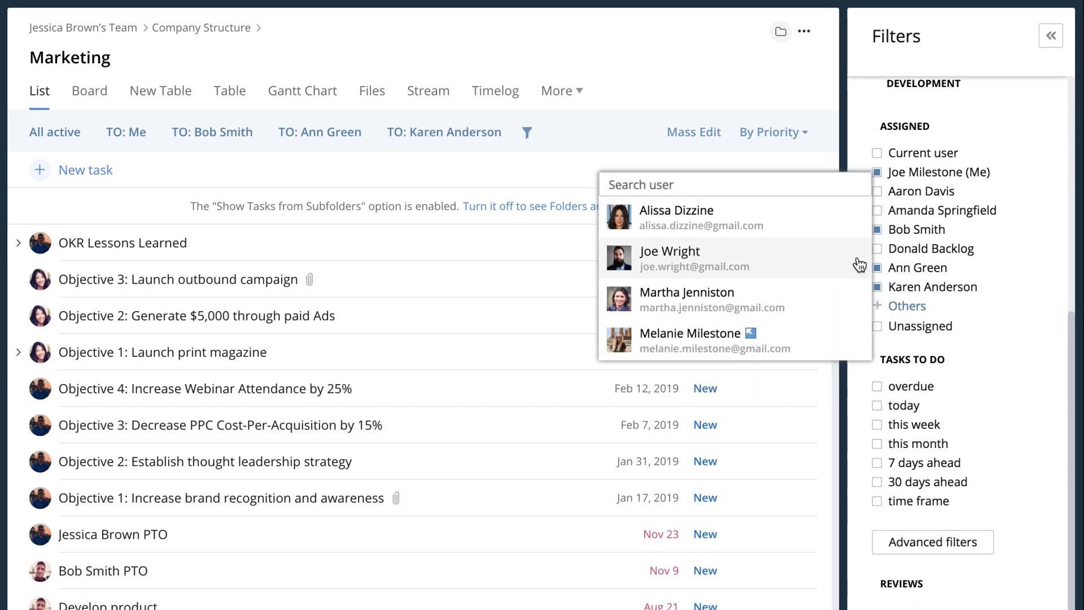
click(992, 302)
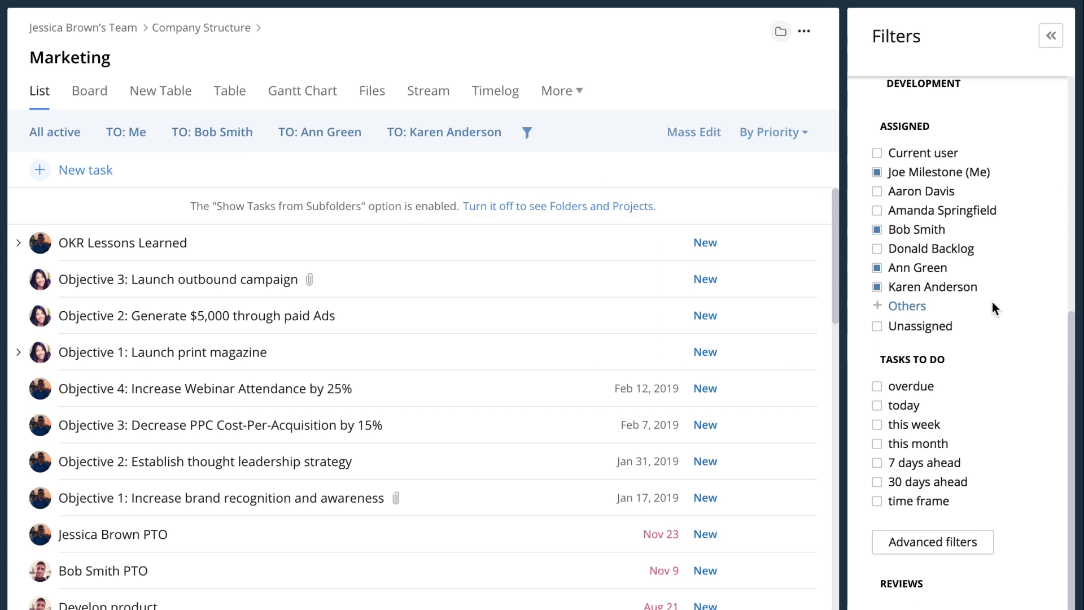
scroll(992, 308, down, 3)
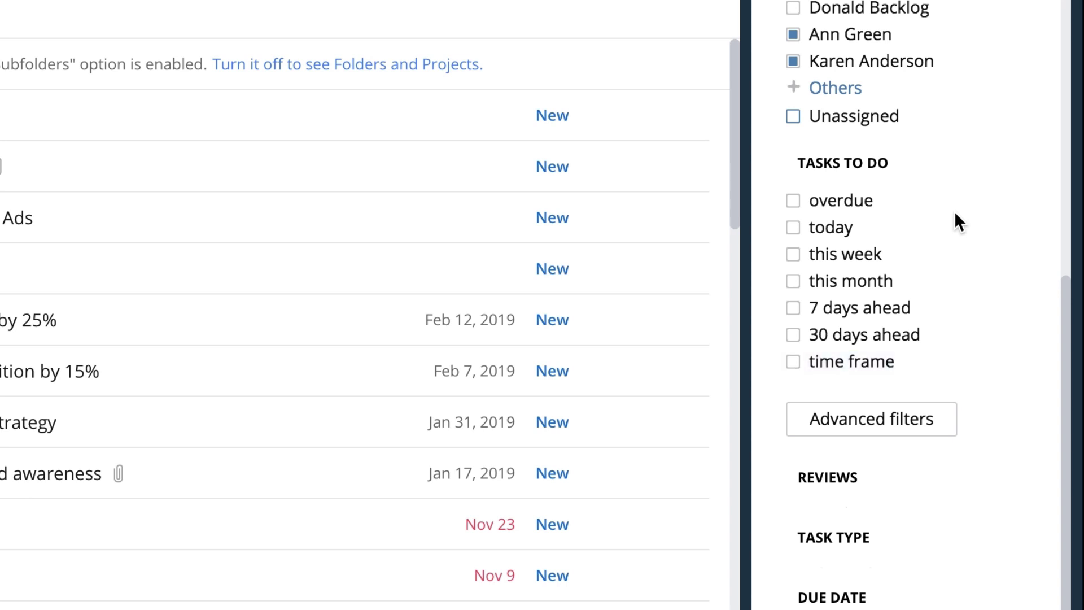
Check 'overdue' under Tasks To Do, and look over the Advanced filters
click(793, 201)
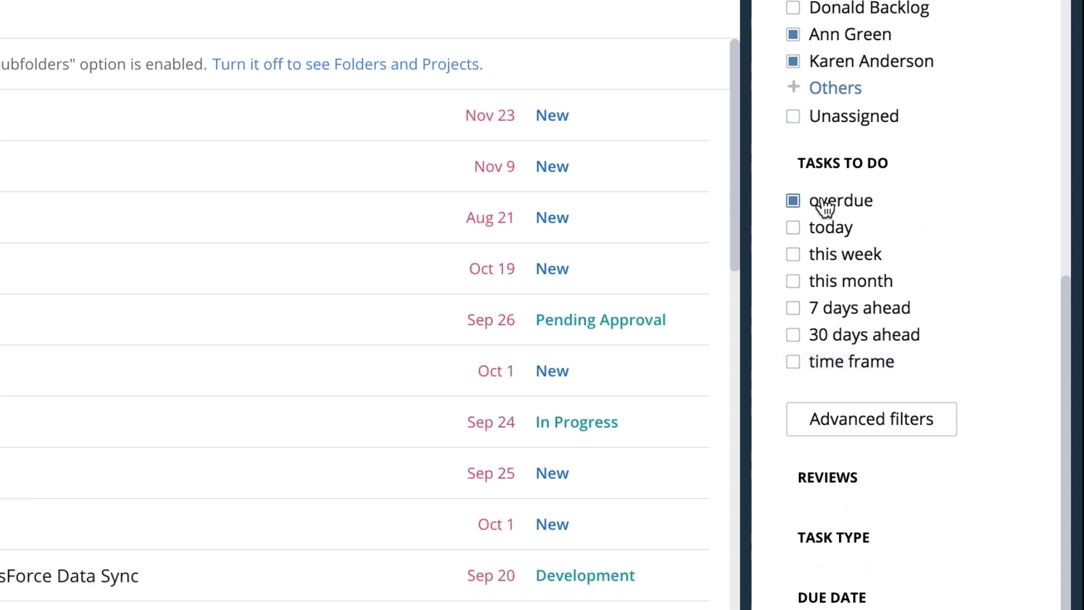
click(951, 427)
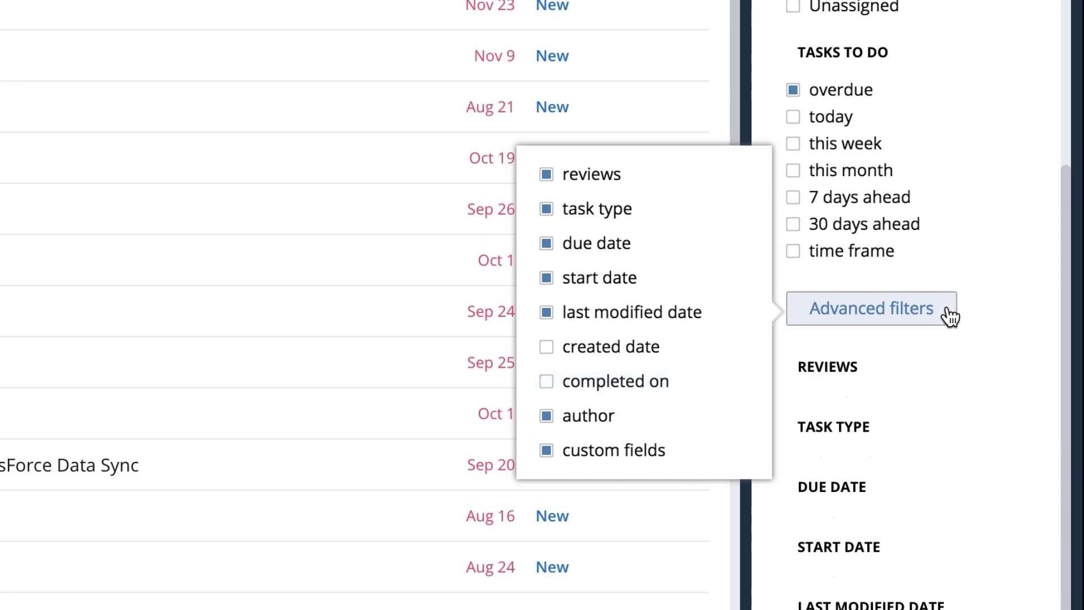
click(990, 309)
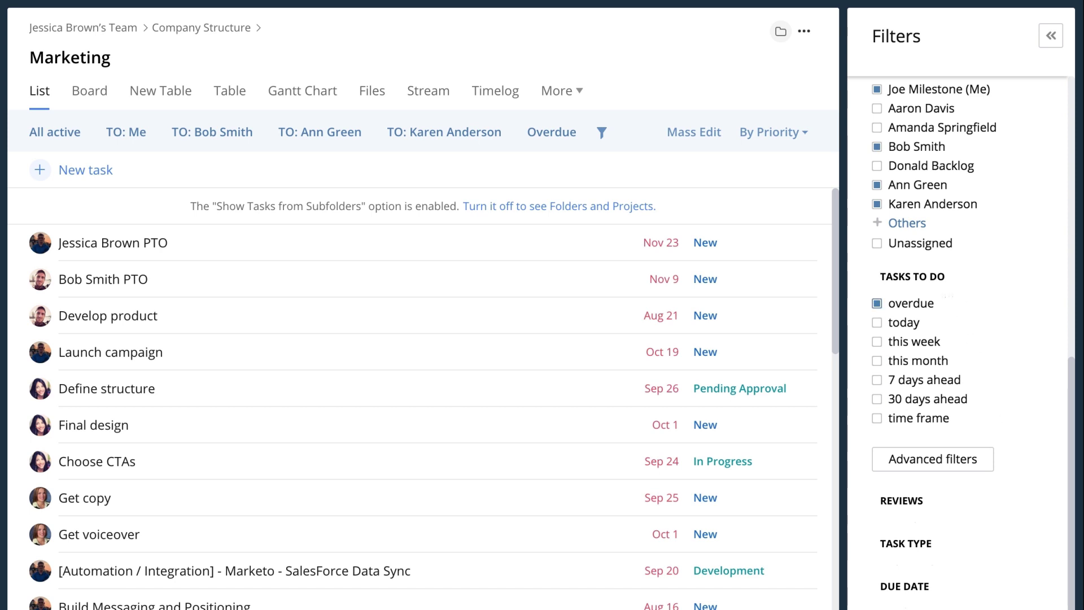
Add the filtered list to the Team Tasks dashboard as a widget named 'Overdue by my Team'
click(804, 35)
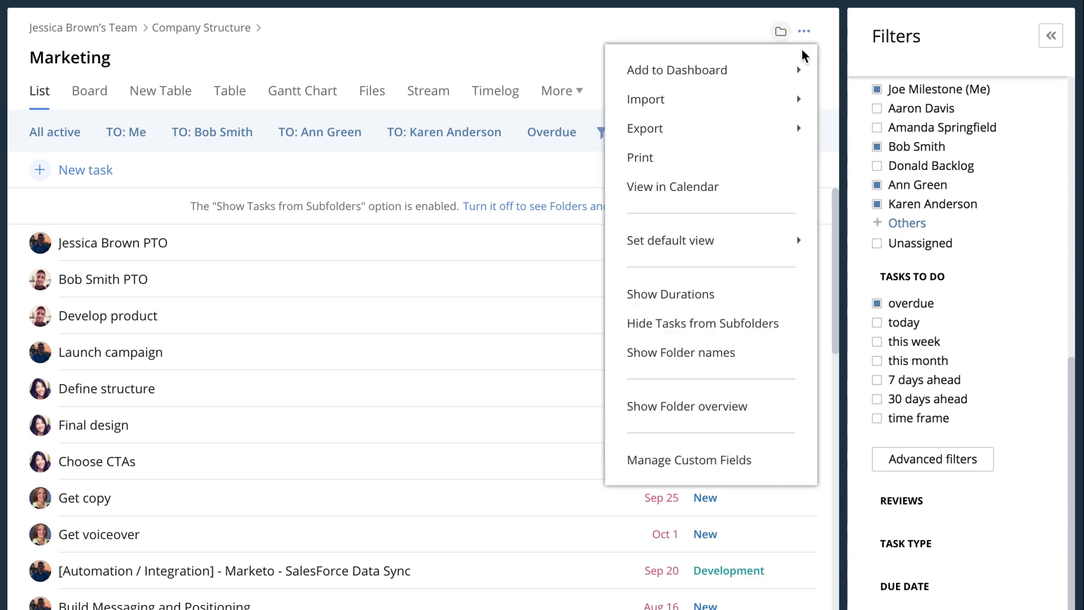
mouse_move(802, 74)
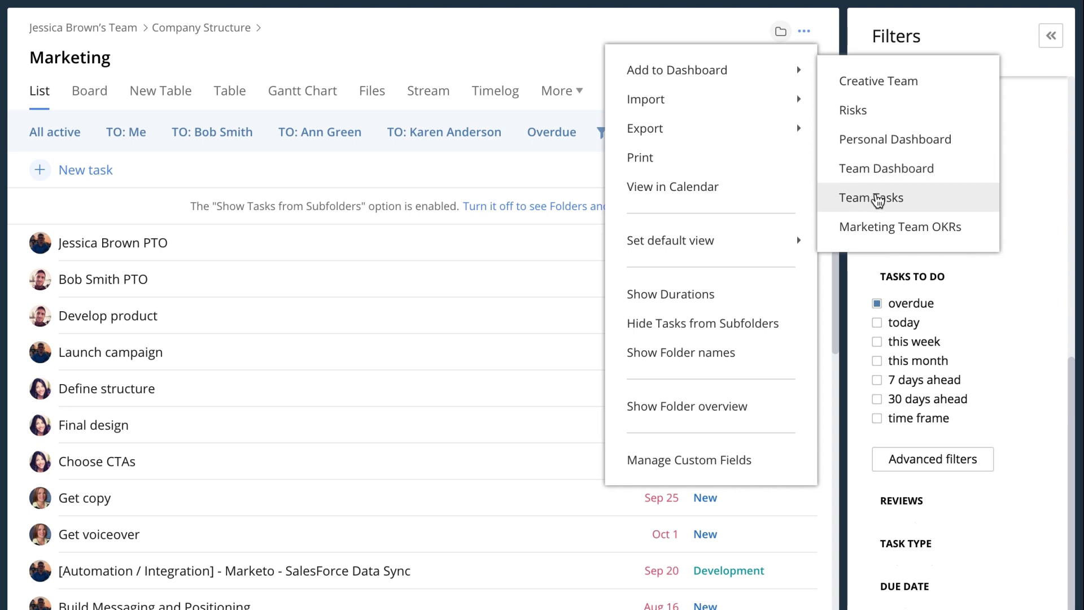
click(872, 196)
double_click(808, 85)
text(Overdue)
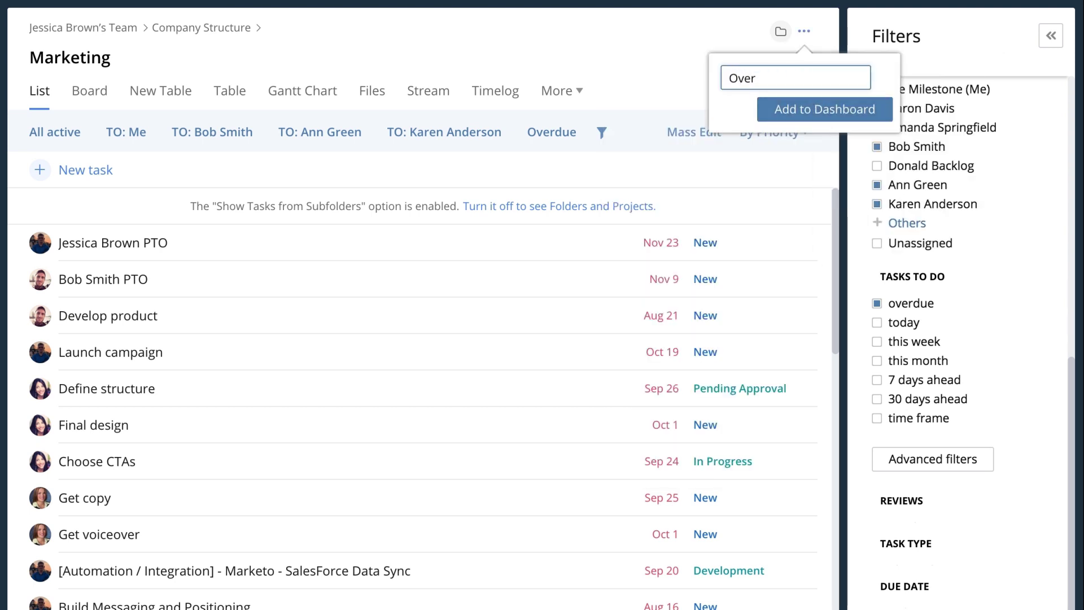
text( by my Team)
key(Return)
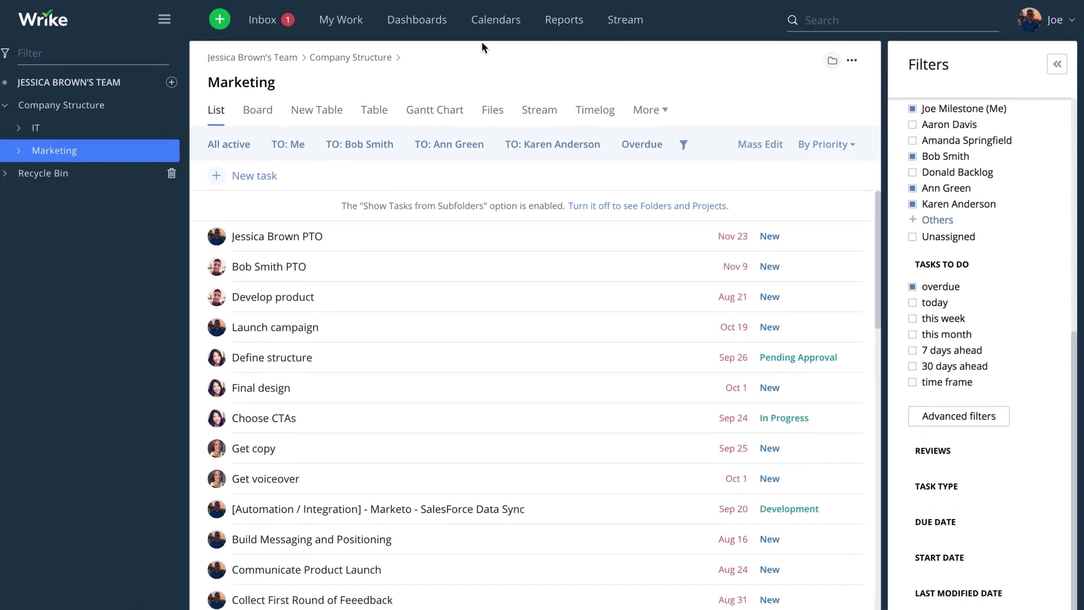
On the Team Tasks dashboard, mark the Define structure task as Completed
click(451, 27)
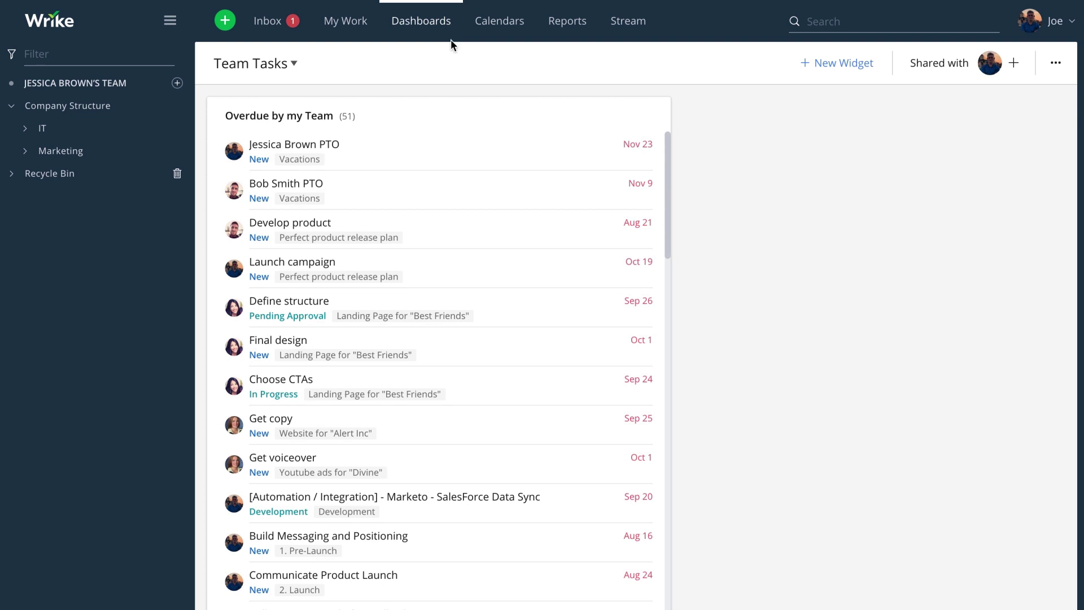
click(483, 300)
click(271, 97)
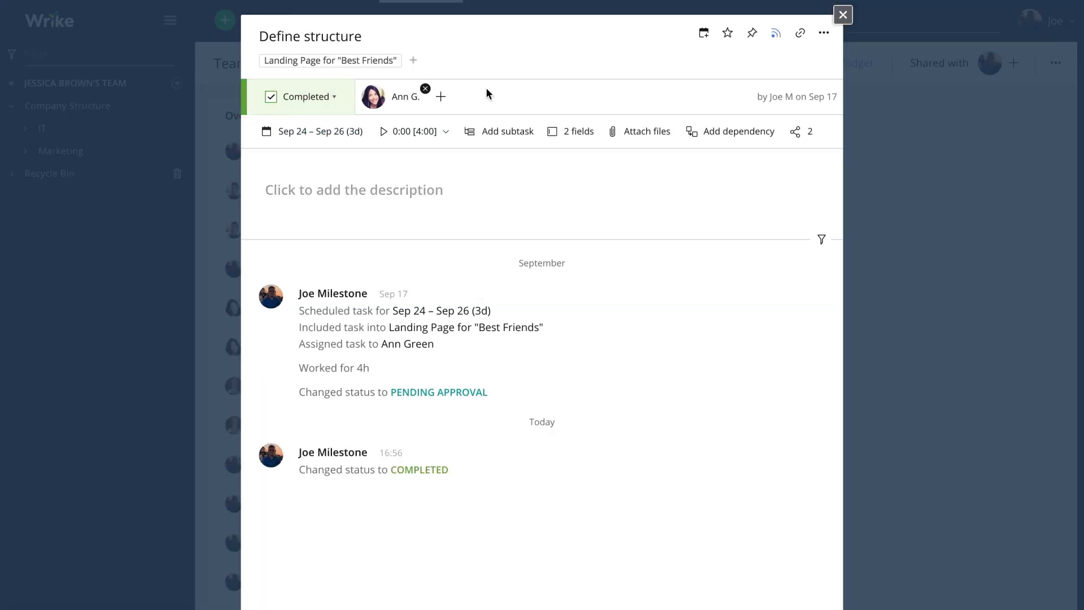
click(843, 14)
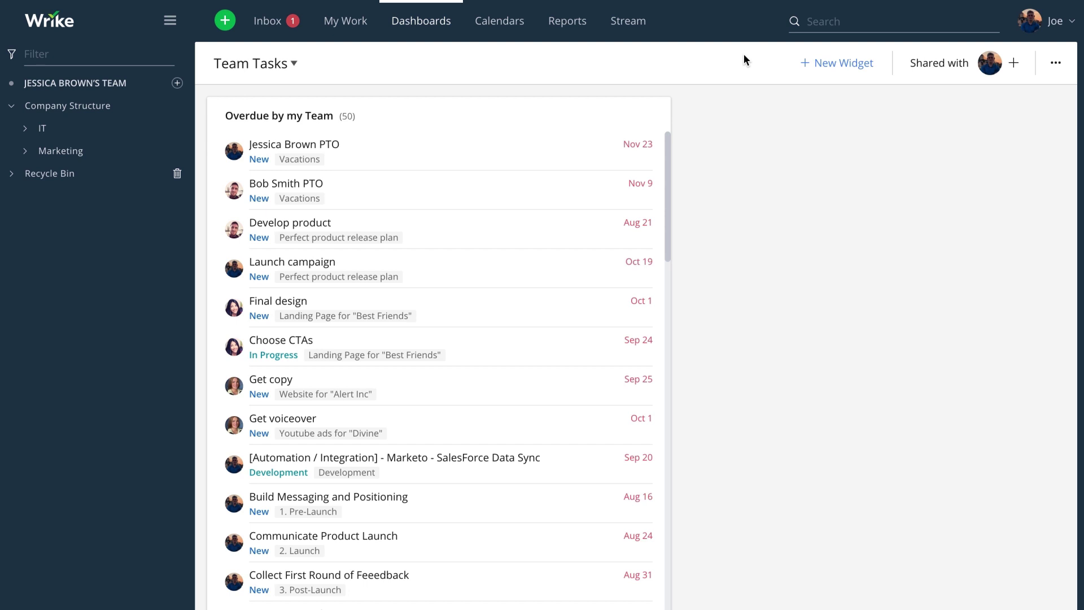
Review the widget's actions and a teammate's PTO task, then start adding a new widget
click(656, 116)
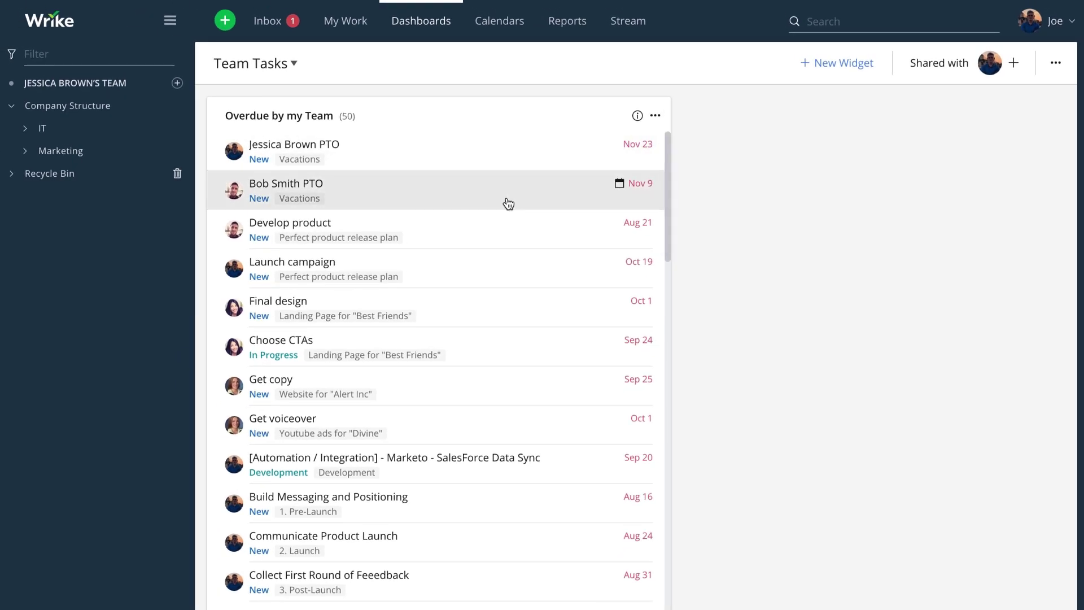
click(508, 204)
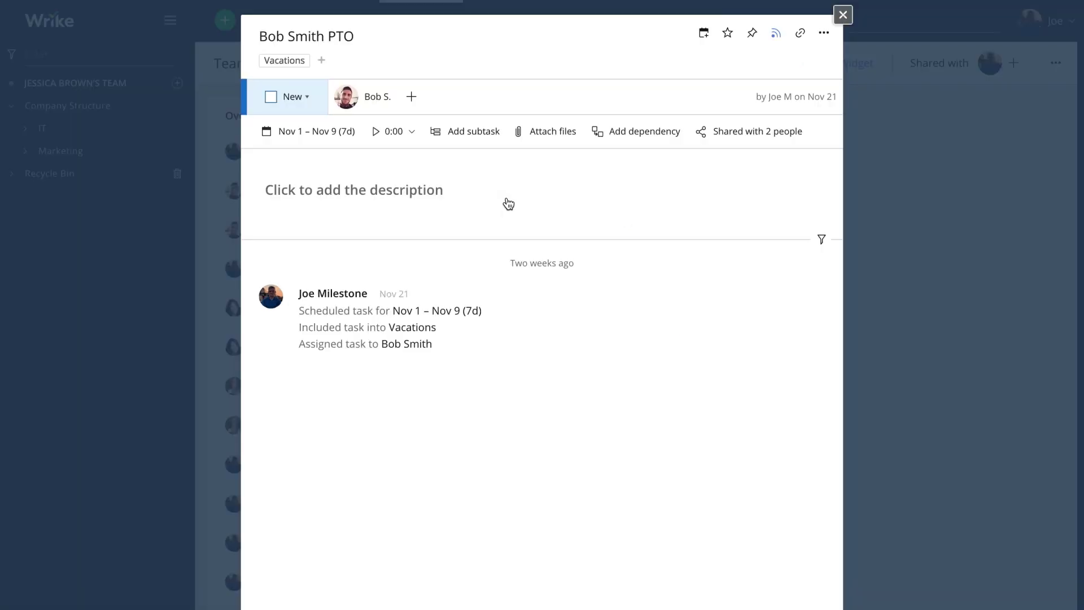
click(843, 14)
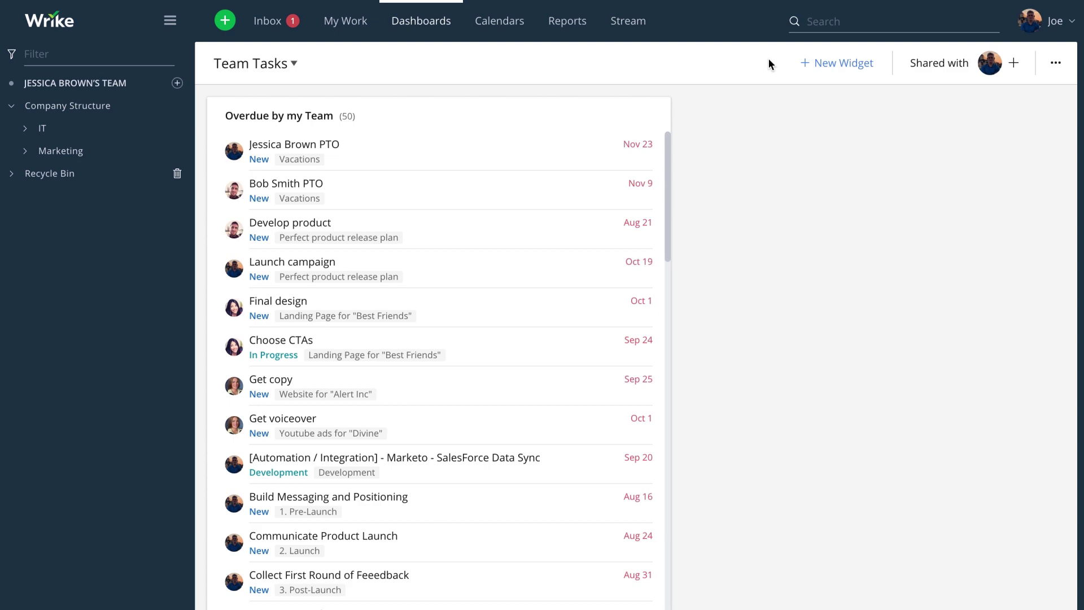
click(802, 63)
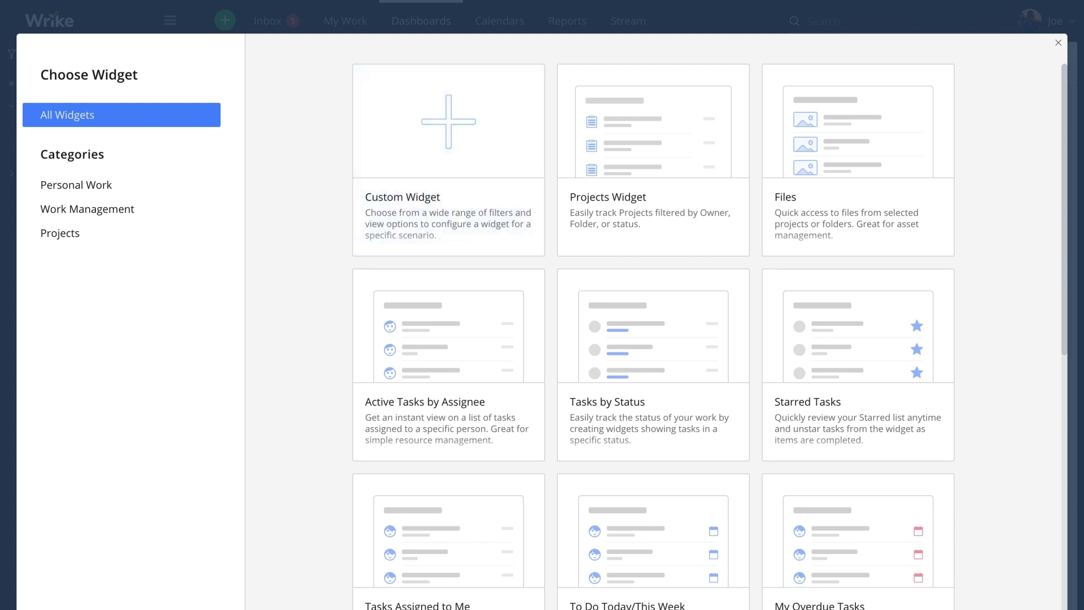
Scroll through the Choose Widget templates down to Activity Stream
scroll(653, 316, down, 8)
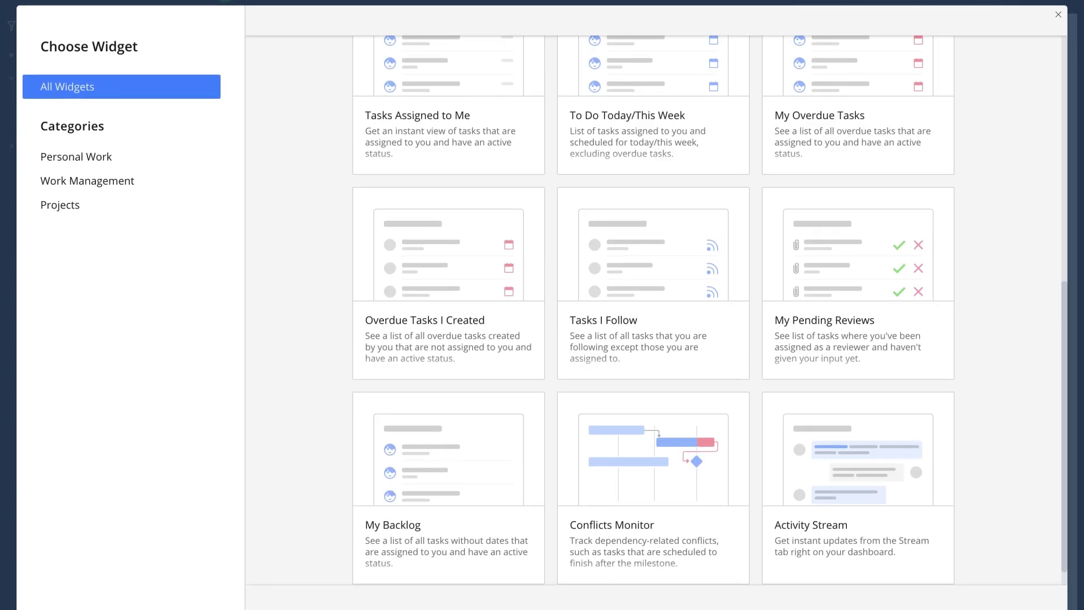